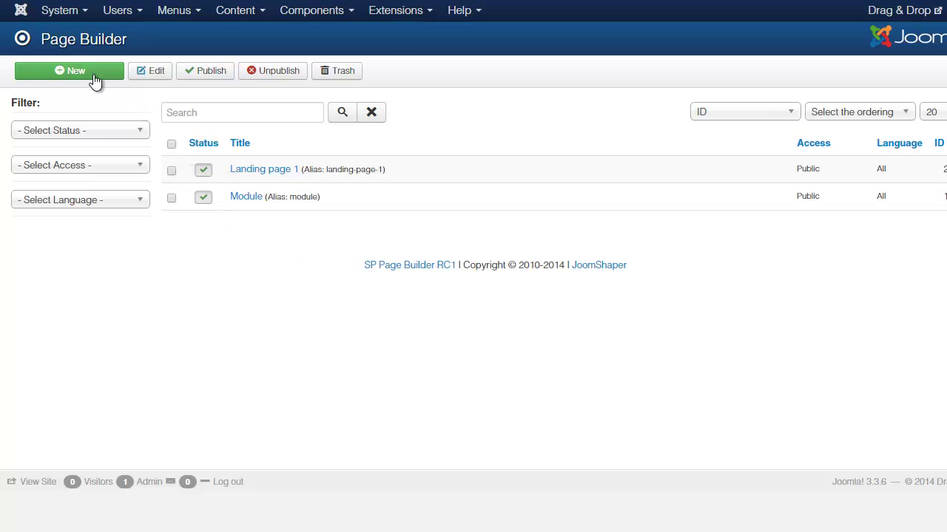
# Create a new blank page from the SP Page Builder page list
pyautogui.click(93, 70)
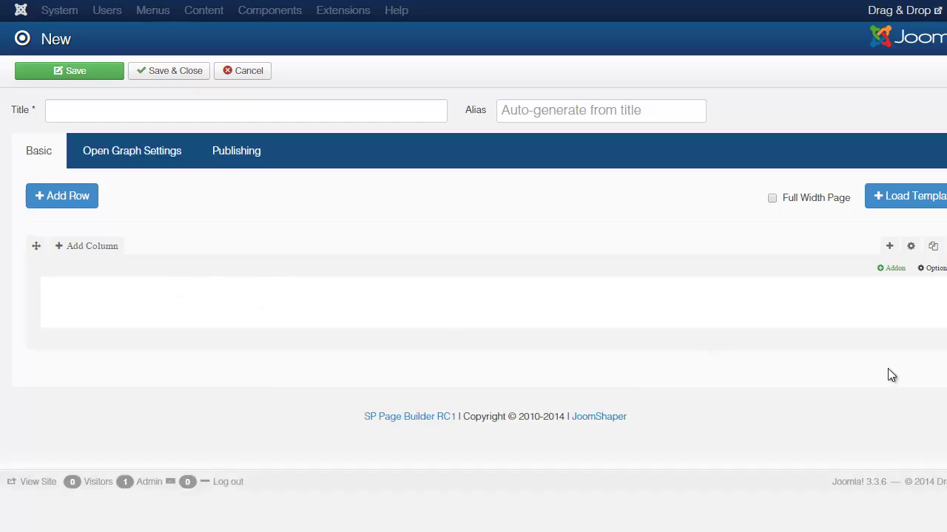
# Add a Video addon with a pasted YouTube URL and a course-promotion title, and save it
pyautogui.click(892, 269)
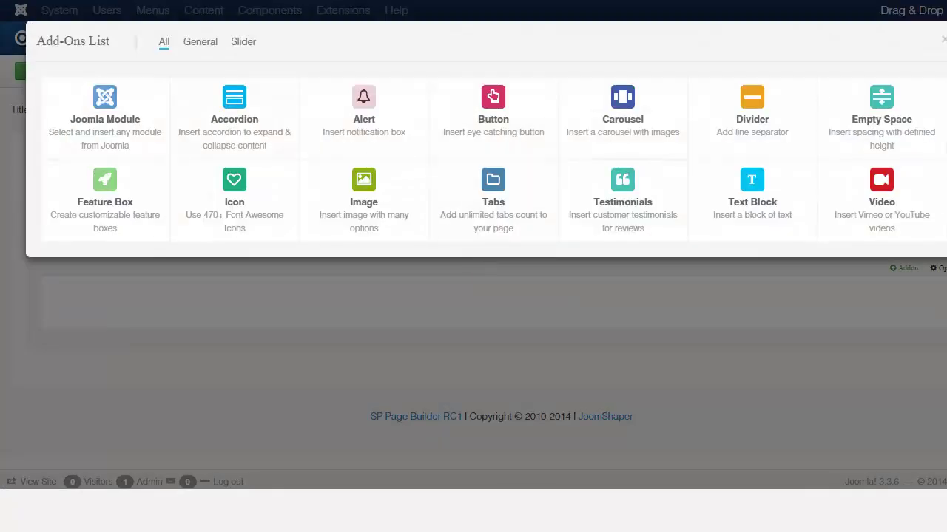
pyautogui.click(888, 188)
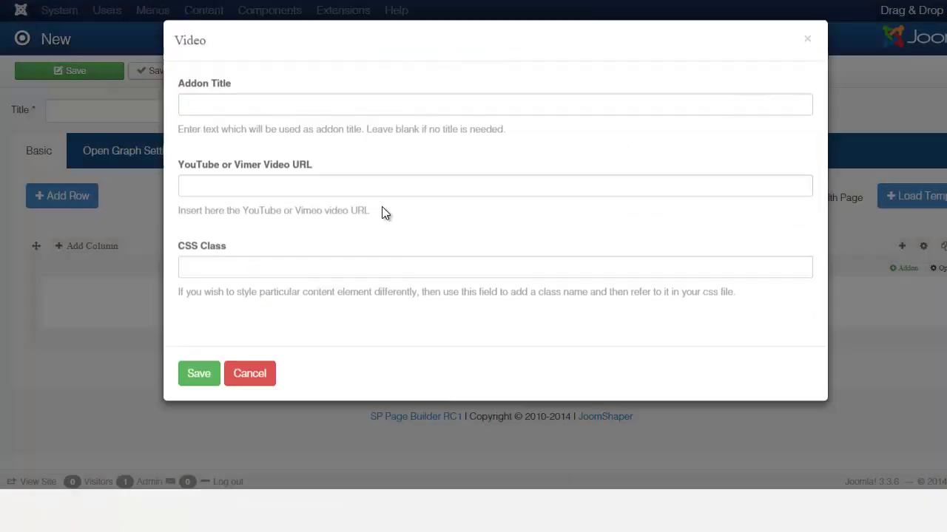
pyautogui.click(311, 107)
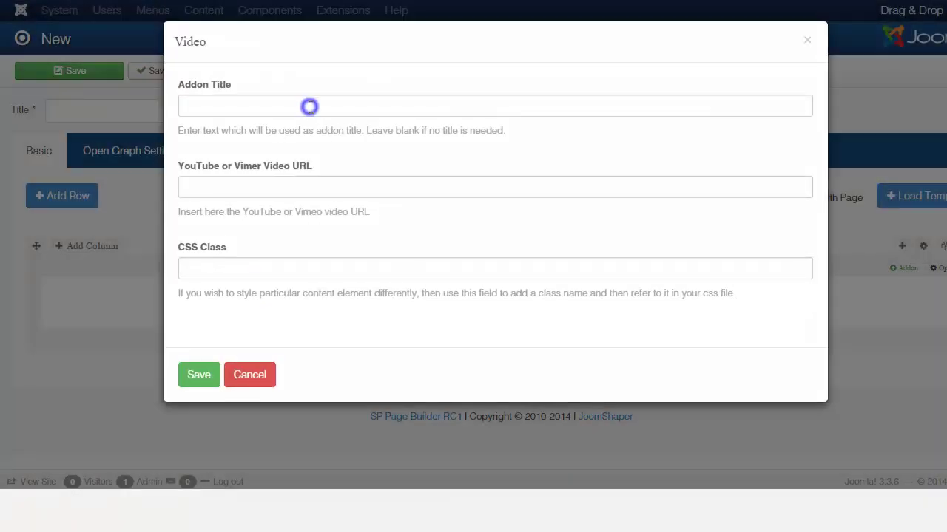
pyautogui.click(281, 184)
pyautogui.write('https://www.youtube.com/watch?v=V_D3UFdbspA')
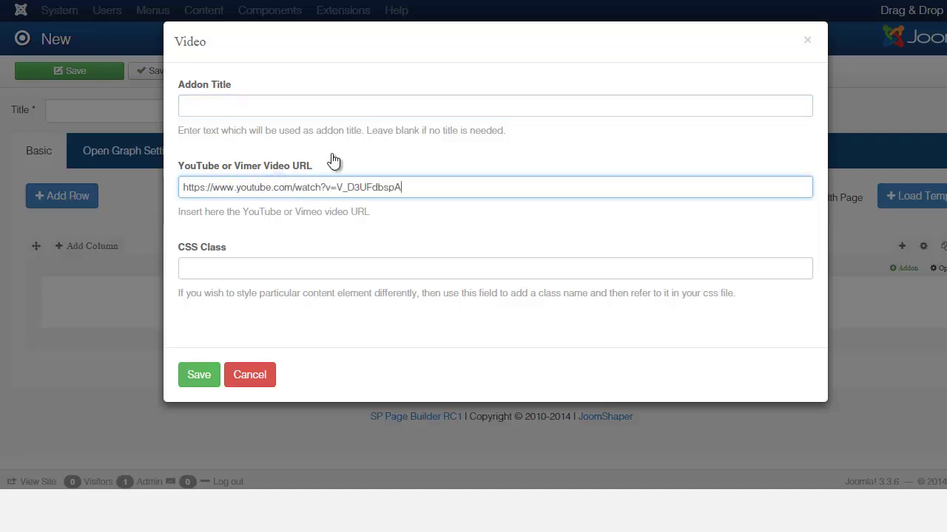
pyautogui.click(332, 103)
pyautogui.write('You have to go and check out my latest course that is now available for download')
pyautogui.click(199, 375)
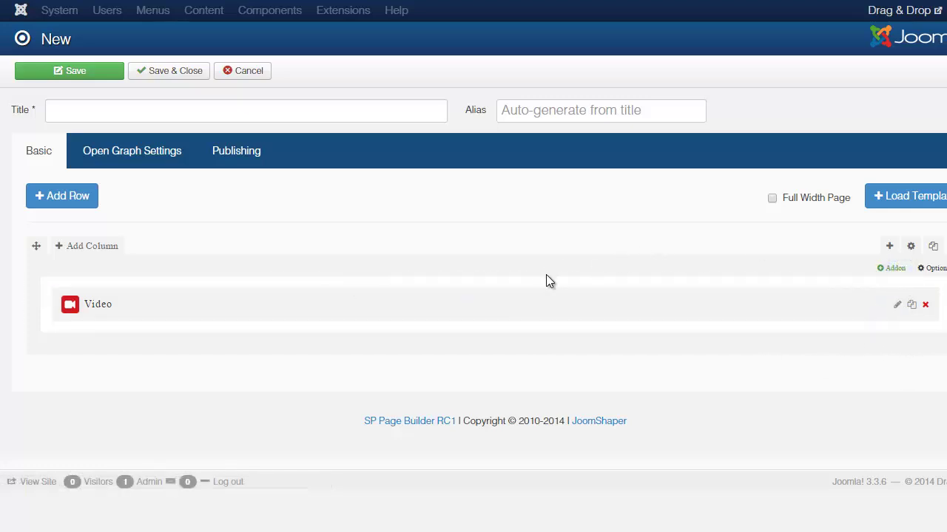
# Add a Text Block titled 'About This Course/Product' with two lorem ipsum paragraphs separated by a blank line
pyautogui.click(891, 268)
pyautogui.click(739, 207)
pyautogui.click(275, 108)
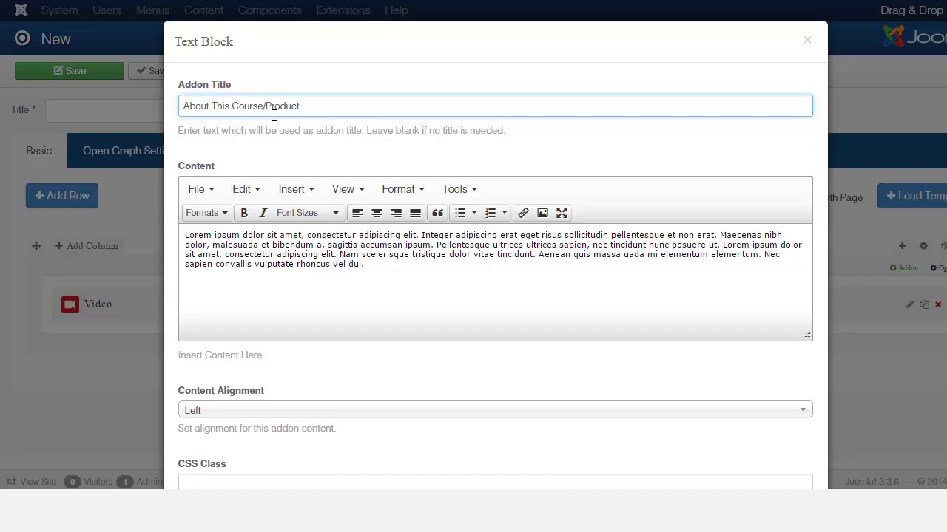
pyautogui.moveTo(370, 264); pyautogui.dragTo(187, 236)
pyautogui.hotkey('ctrl', 'c')
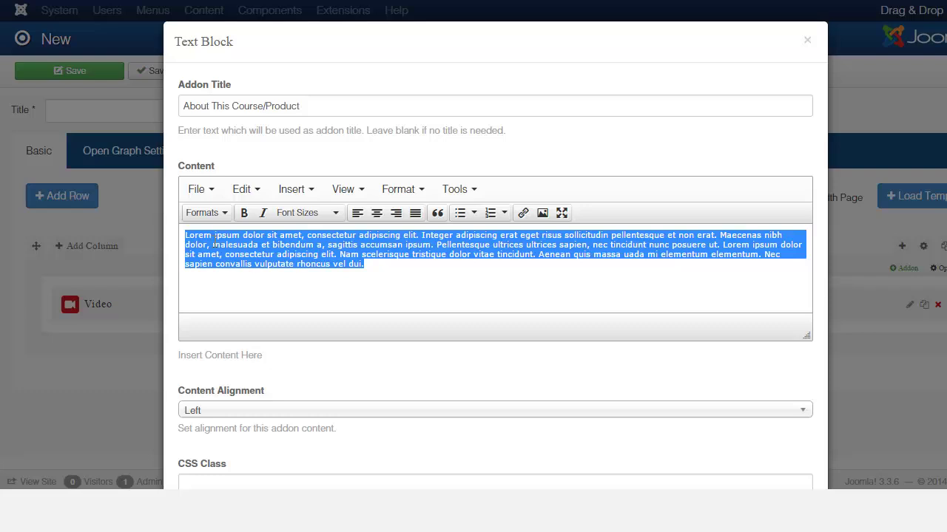
pyautogui.click(389, 266)
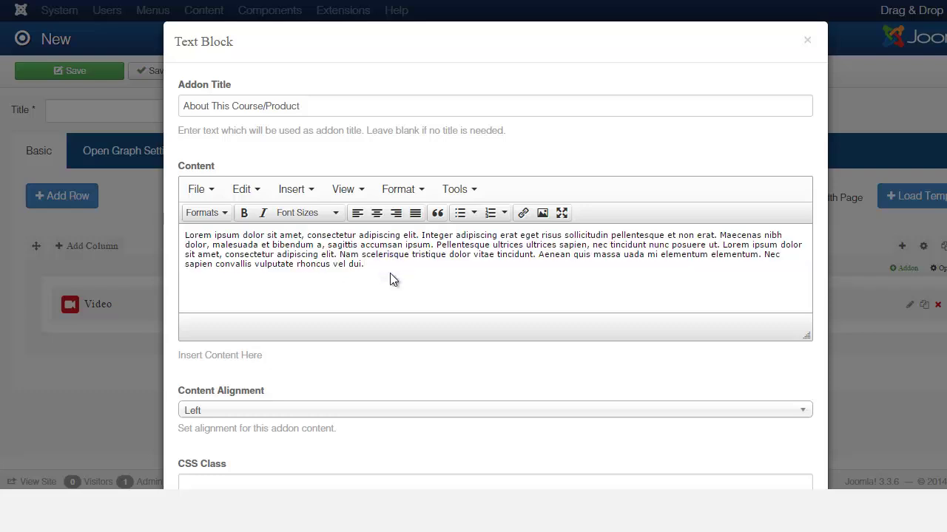
pyautogui.hotkey('ctrl', 'v')
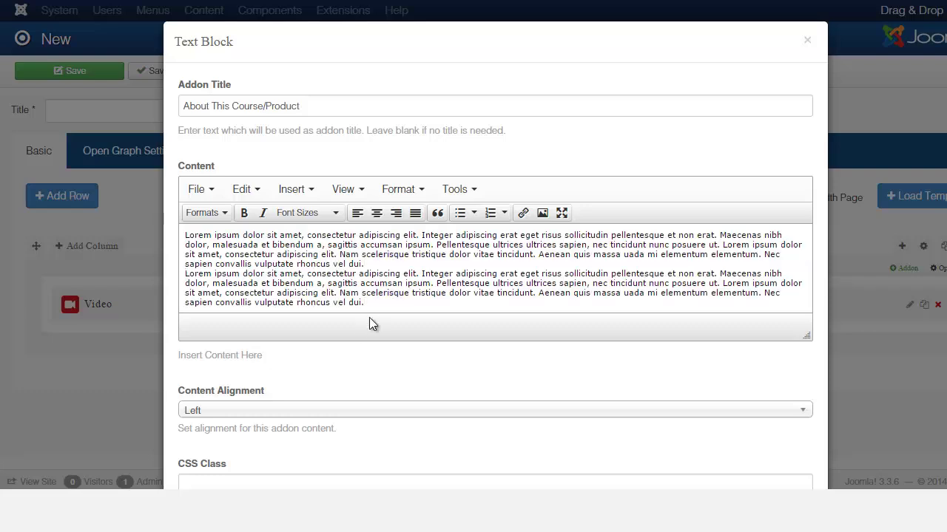
pyautogui.click(412, 264)
pyautogui.press('Return')
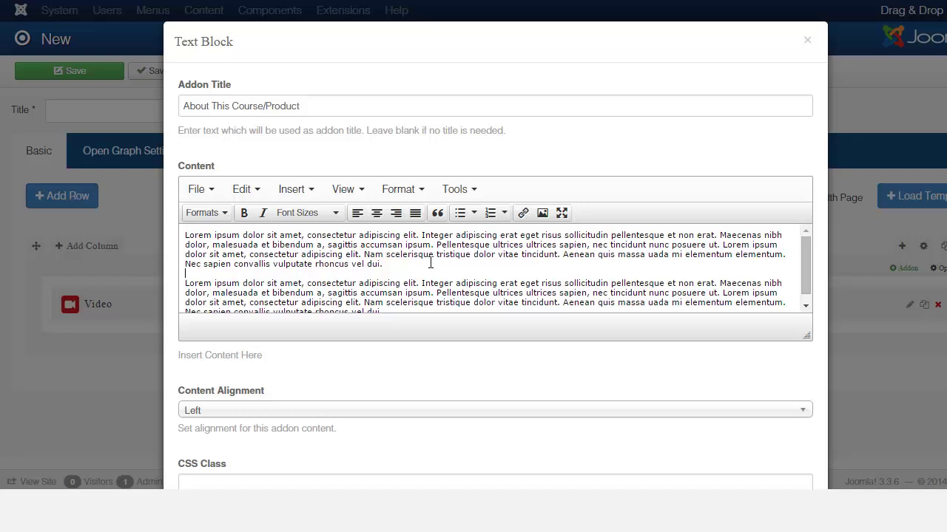
# Break the paragraph into separate lines at 'Pellentesque' and 'Nec sapien'
pyautogui.press('BackSpace')
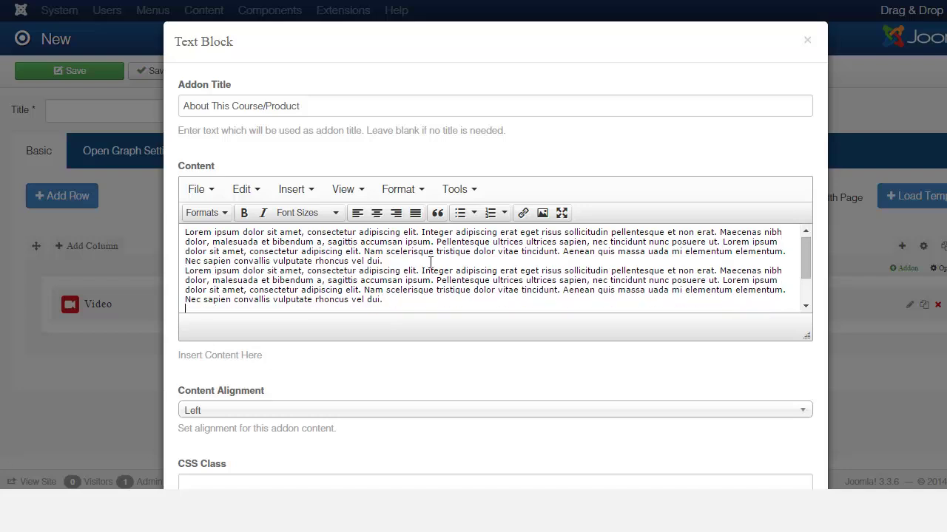
pyautogui.press('Return')
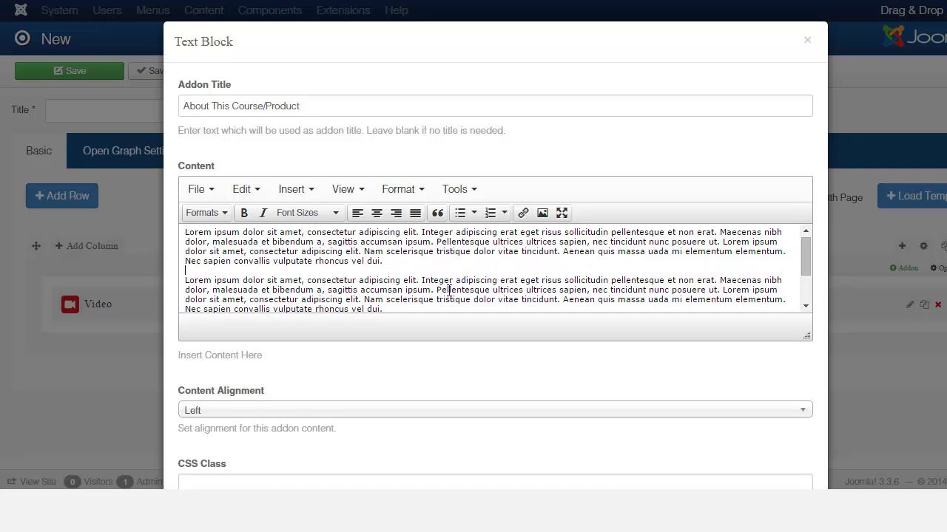
pyautogui.hotkey('shift', 'Return')
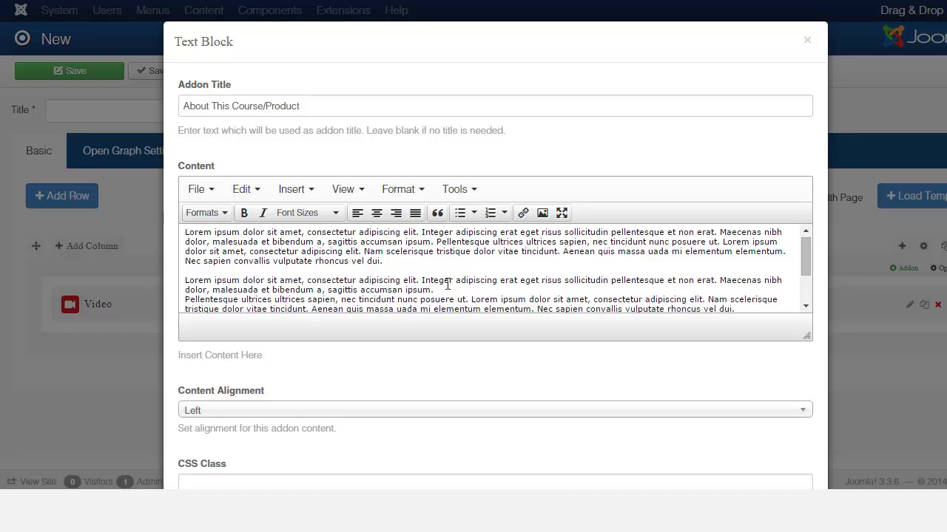
pyautogui.scroll(-1, 445, 285)
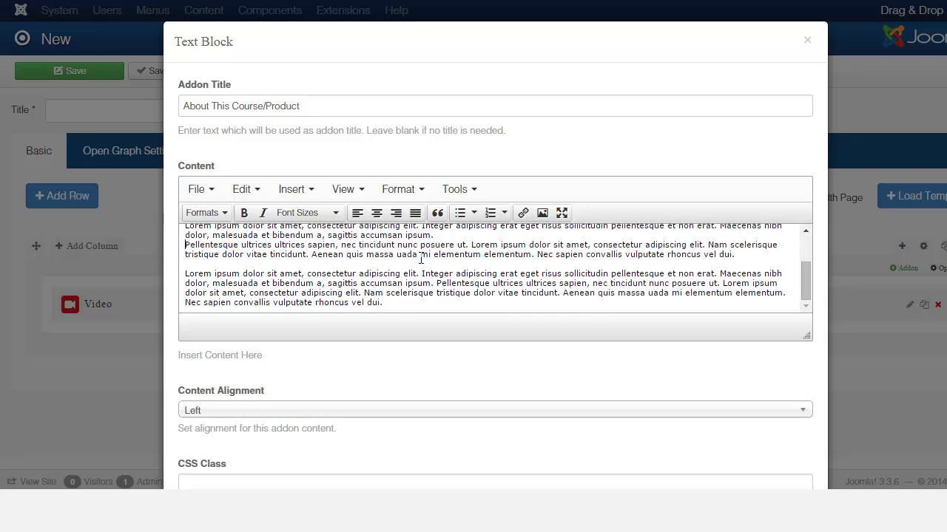
pyautogui.click(537, 254)
pyautogui.hotkey('shift', 'Return')
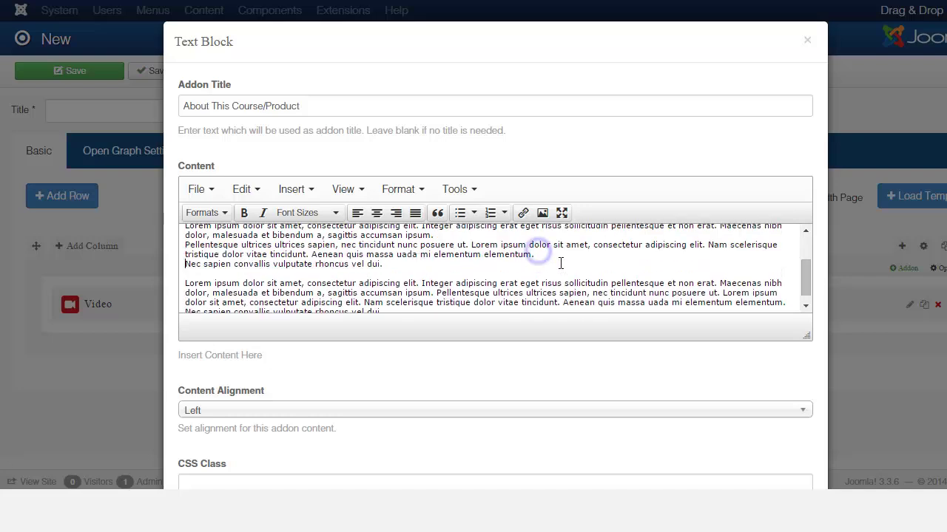
# Format those lines as a bulleted list and save the Text Block
pyautogui.click(391, 263)
pyautogui.moveTo(391, 263); pyautogui.dragTo(185, 227)
pyautogui.scroll(1, 444, 267)
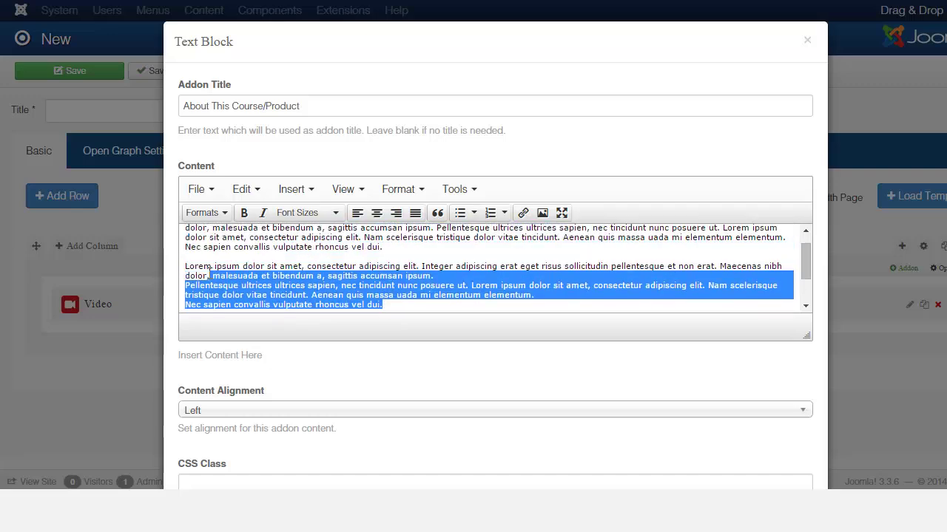
pyautogui.click(459, 213)
pyautogui.scroll(-2, 480, 261)
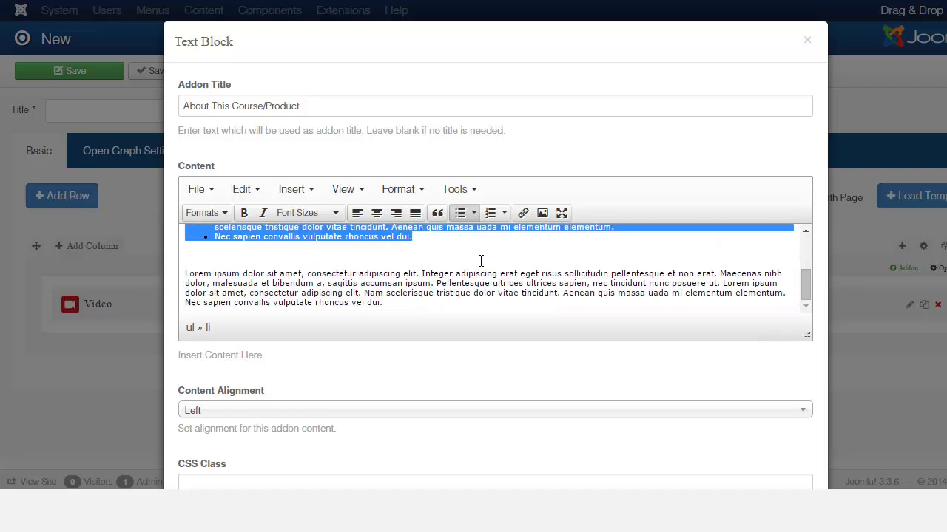
pyautogui.click(401, 261)
pyautogui.scroll(1, 397, 263)
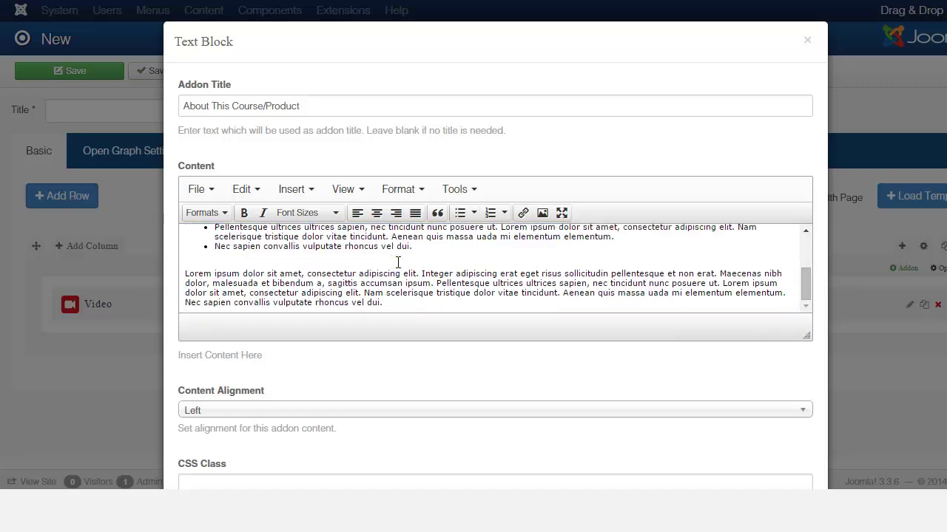
pyautogui.scroll(-2, 574, 330)
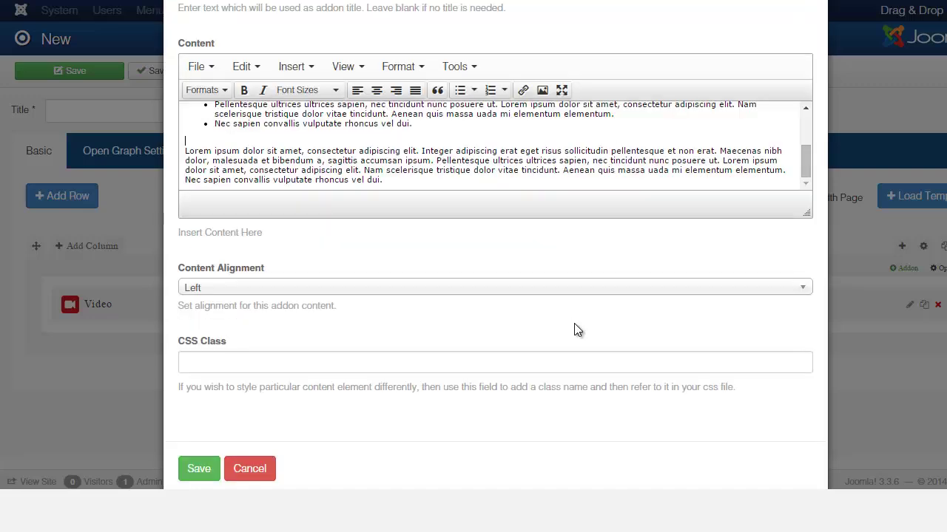
pyautogui.scroll(2, 378, 275)
pyautogui.scroll(-2, 363, 311)
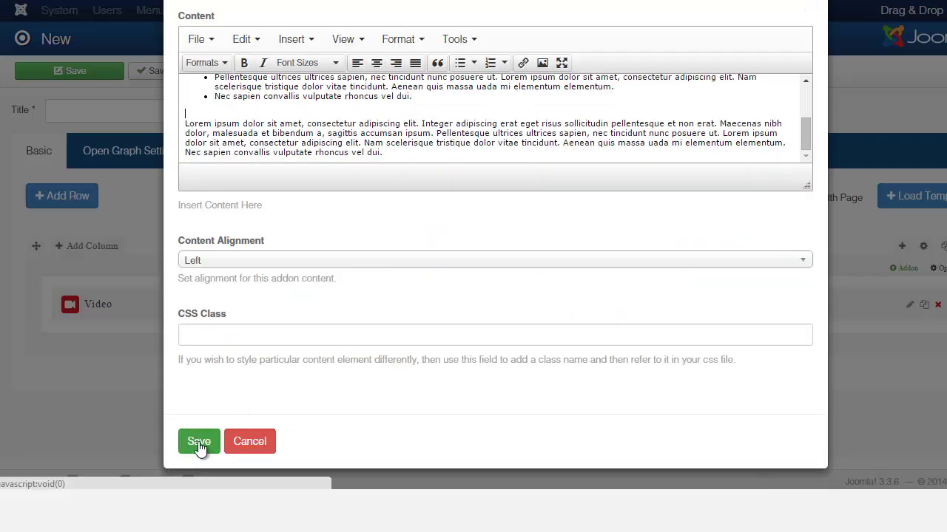
pyautogui.click(198, 442)
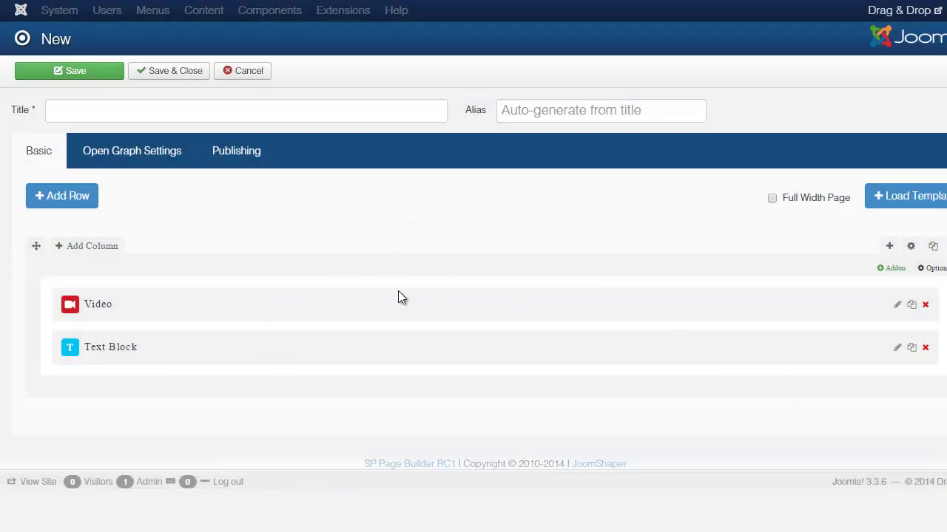
# Add an Empty Space addon with a gap of 50 and move it above the Text Block
pyautogui.click(890, 269)
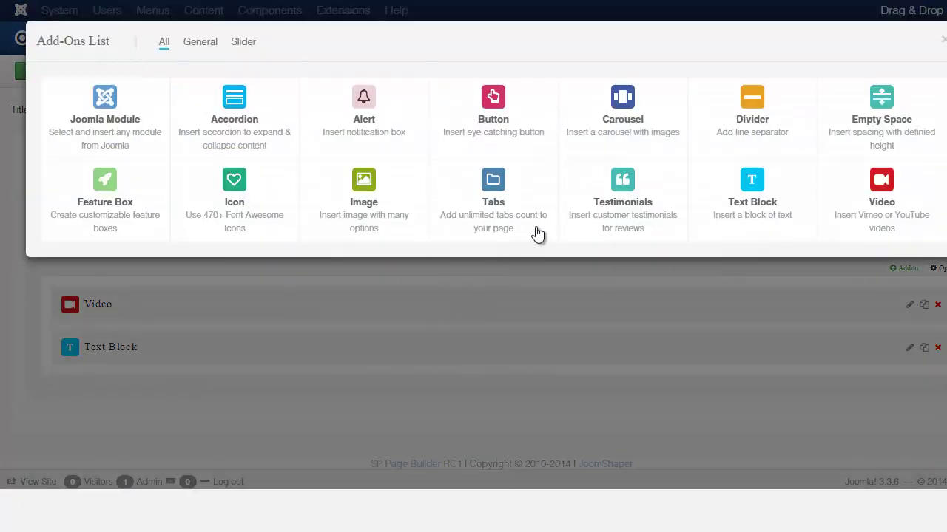
pyautogui.click(881, 118)
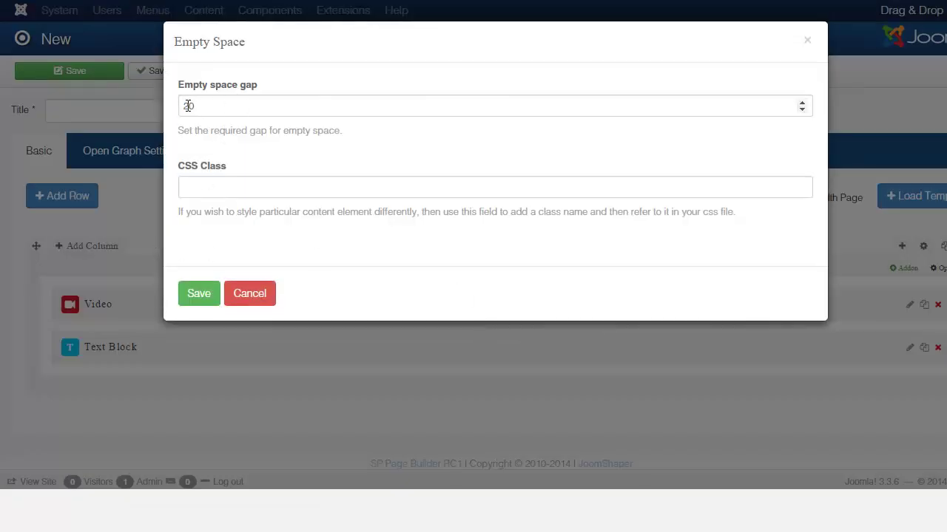
pyautogui.click(188, 107)
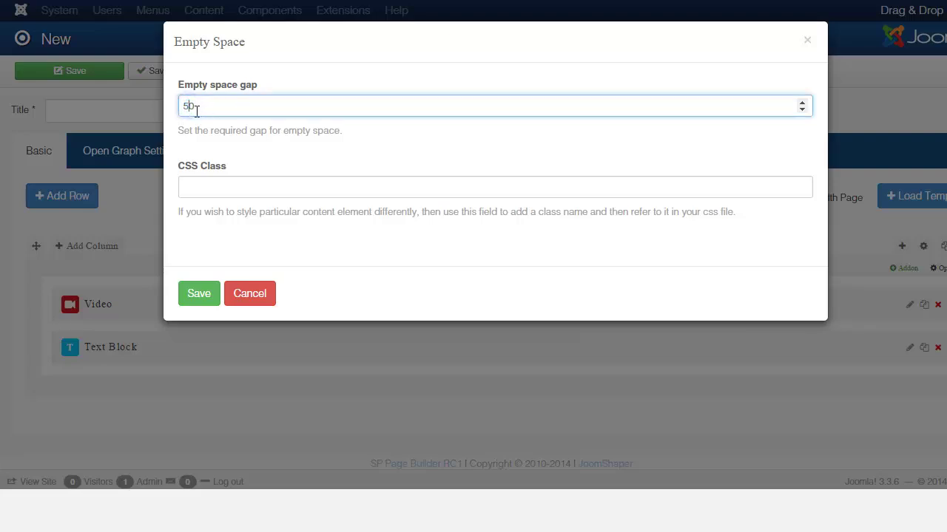
pyautogui.click(193, 296)
pyautogui.moveTo(245, 397); pyautogui.dragTo(245, 347)
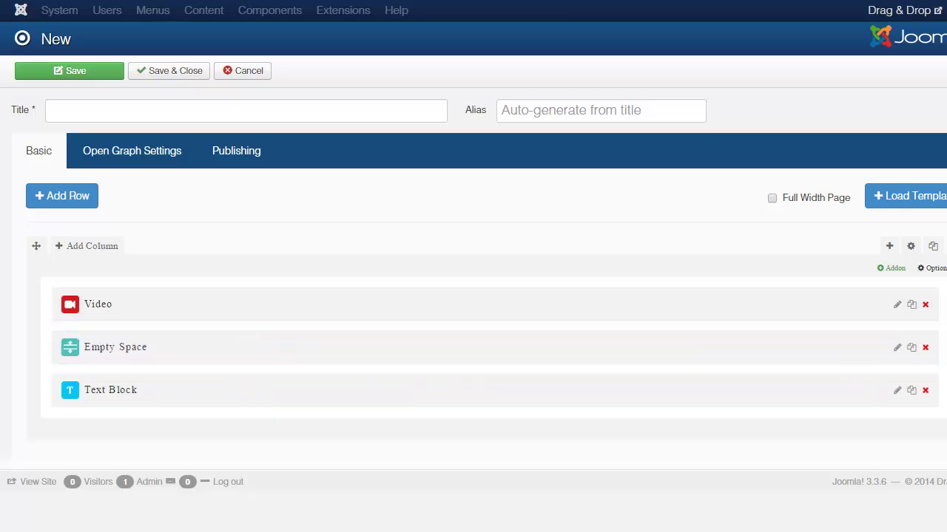
pyautogui.scroll(-1, 888, 268)
pyautogui.click(893, 244)
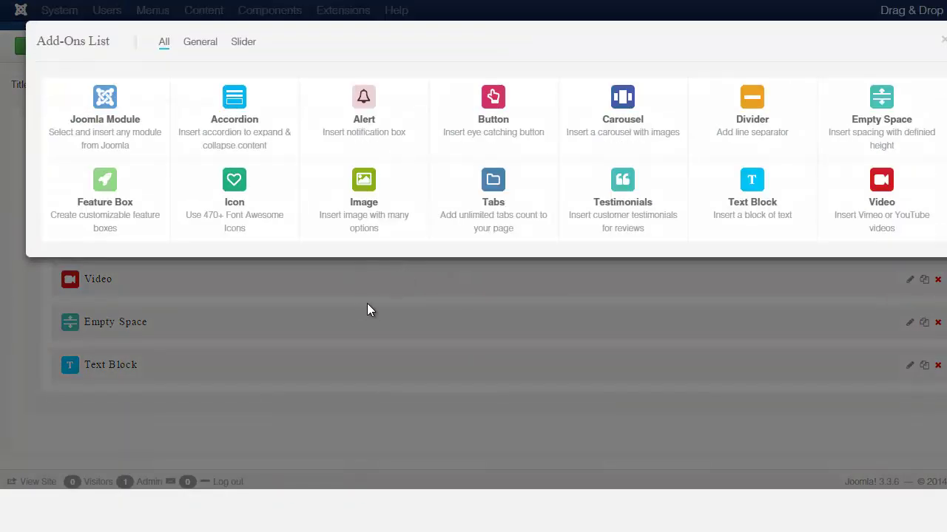
pyautogui.click(491, 101)
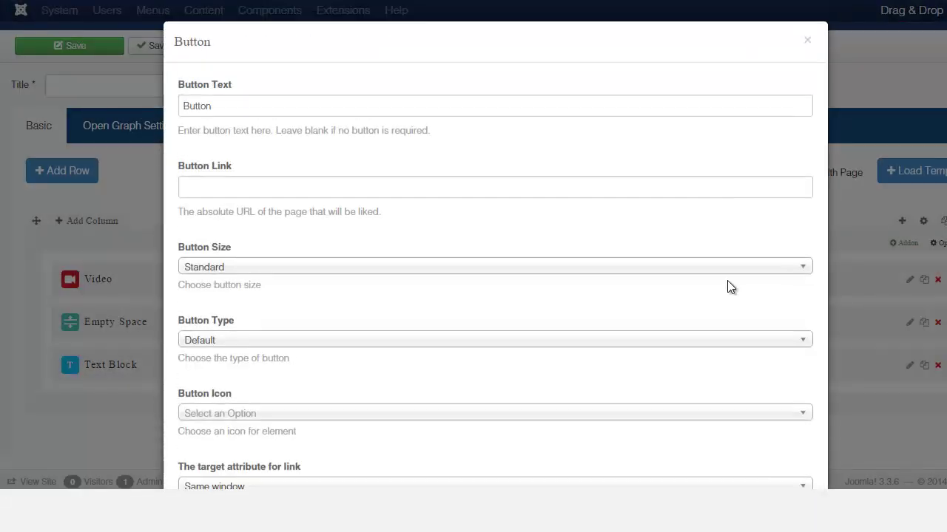
pyautogui.tripleClick(335, 106)
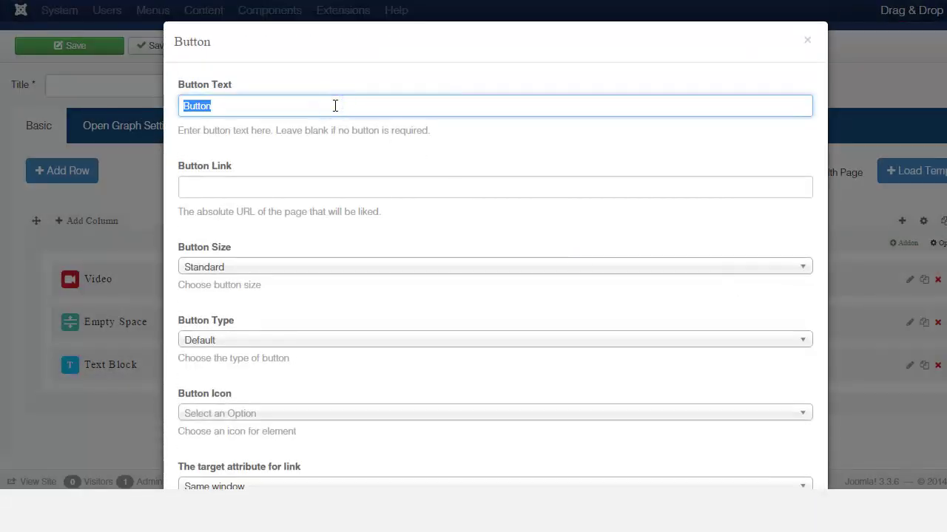
pyautogui.write('Click here to purchase my latest course')
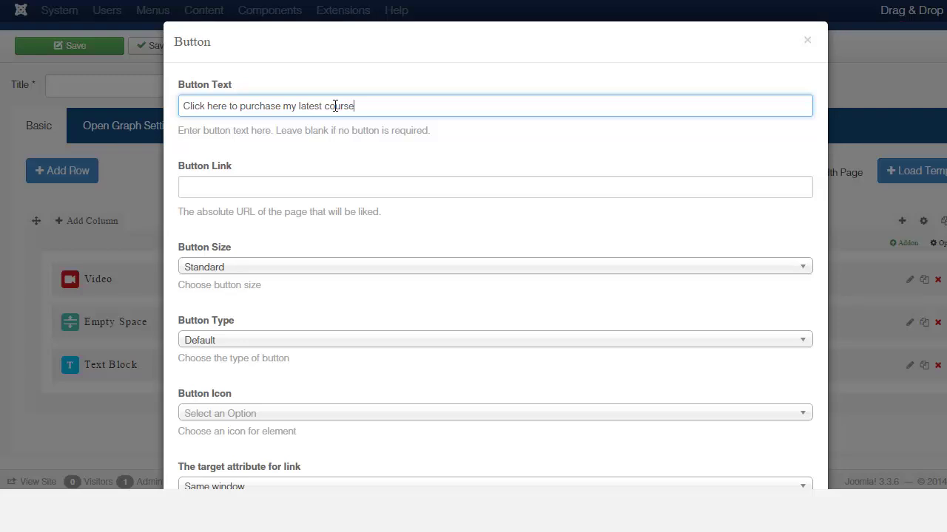
pyautogui.click(413, 190)
pyautogui.write('http://')
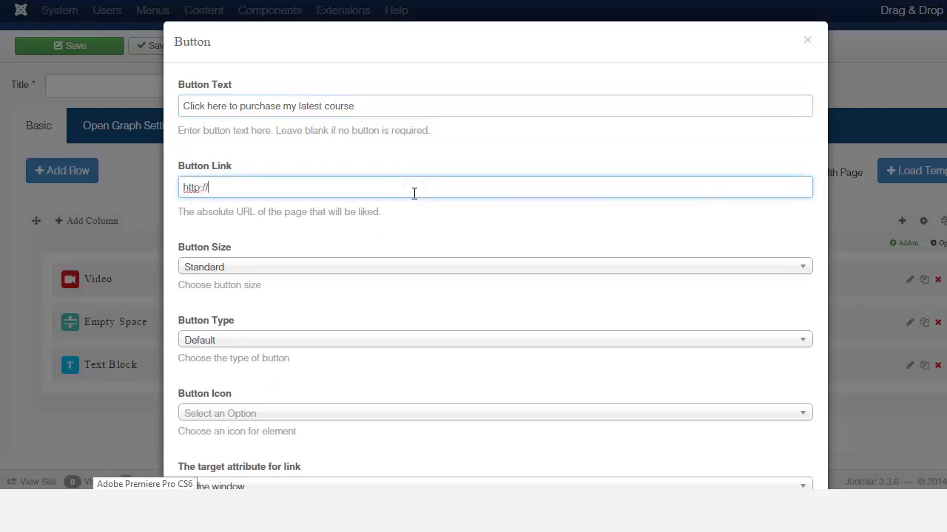
pyautogui.write('www.learnjoomlafast.com')
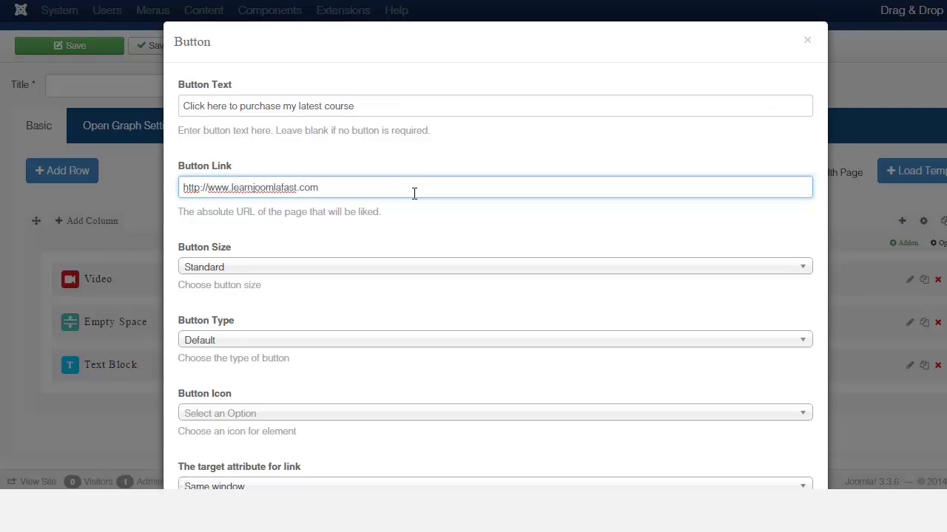
# Set the button size to Large, keeping the Default button type
pyautogui.click(248, 267)
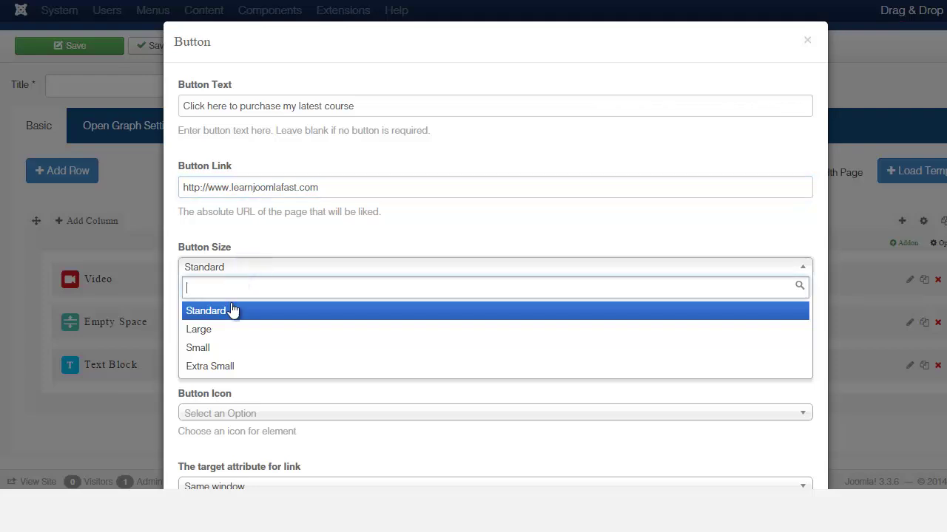
pyautogui.click(222, 329)
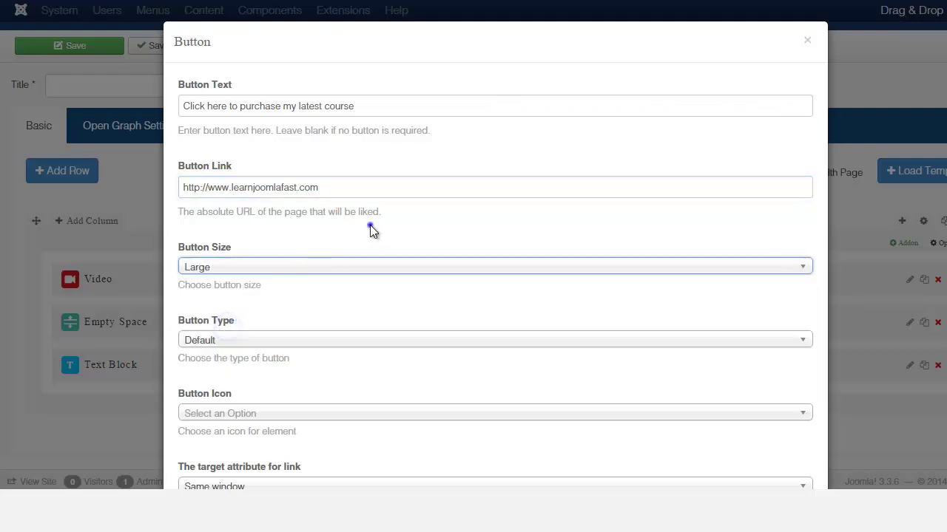
pyautogui.scroll(-2, 370, 225)
pyautogui.click(279, 219)
pyautogui.click(278, 216)
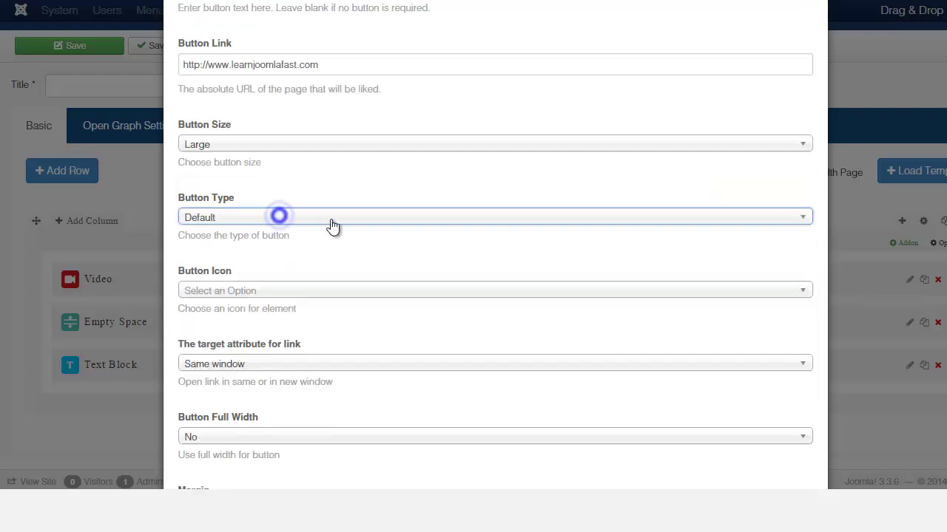
pyautogui.click(380, 178)
pyautogui.scroll(-2, 383, 227)
# Give the button the arrow-circle-o-right icon, make it full width, and save it
pyautogui.click(303, 169)
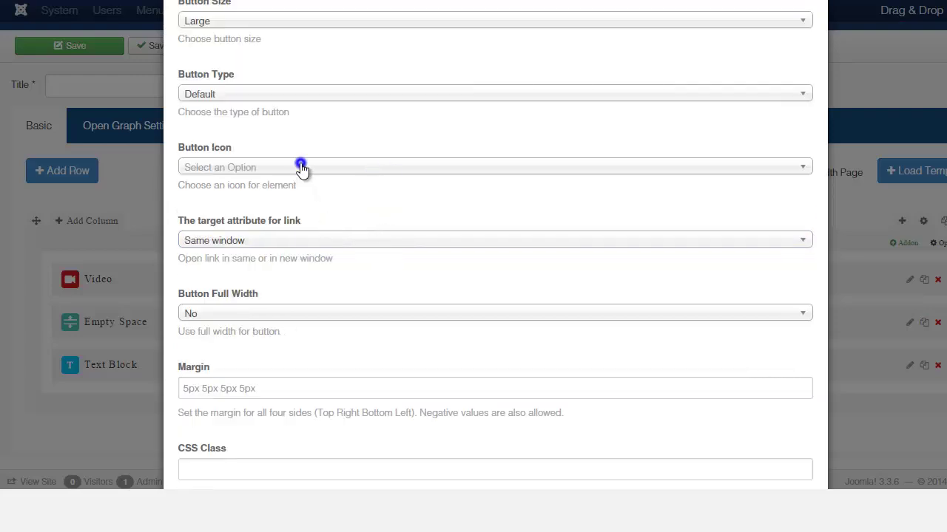
pyautogui.click(797, 170)
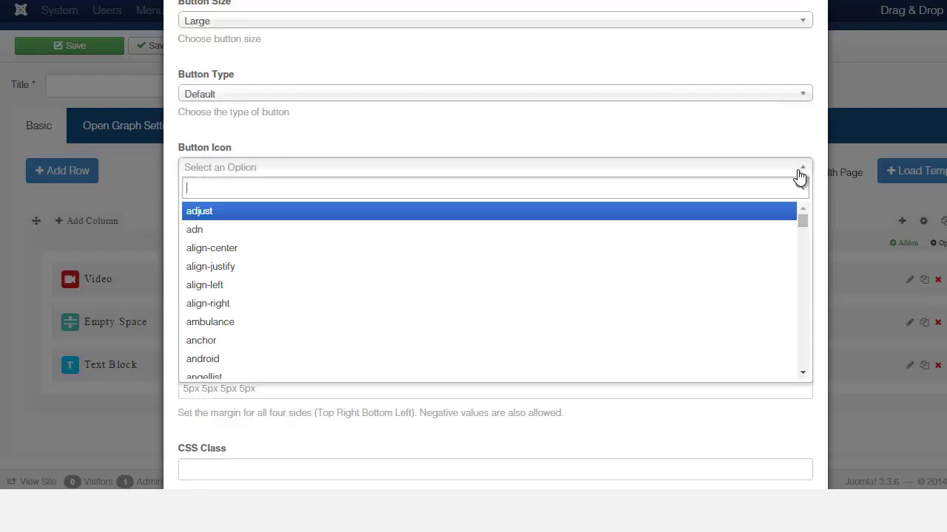
pyautogui.scroll(-5, 443, 296)
pyautogui.click(362, 255)
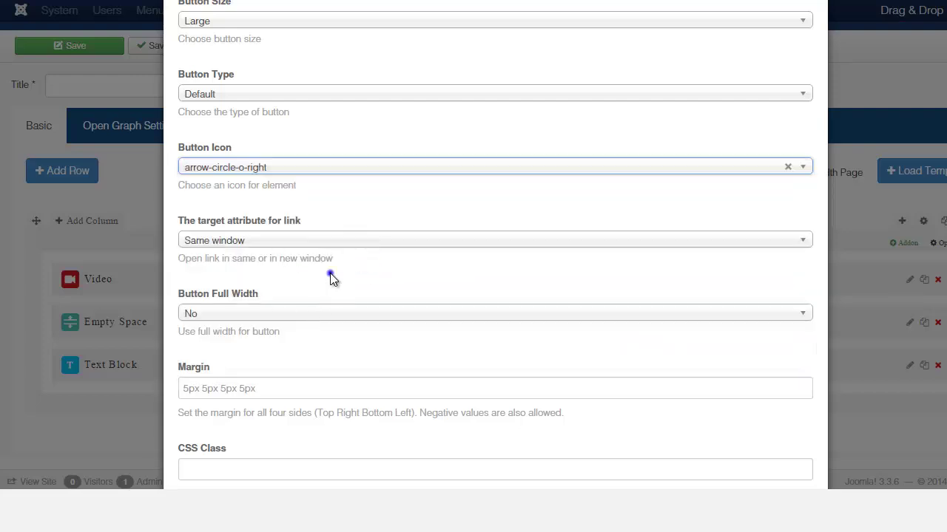
pyautogui.click(255, 318)
pyautogui.click(235, 375)
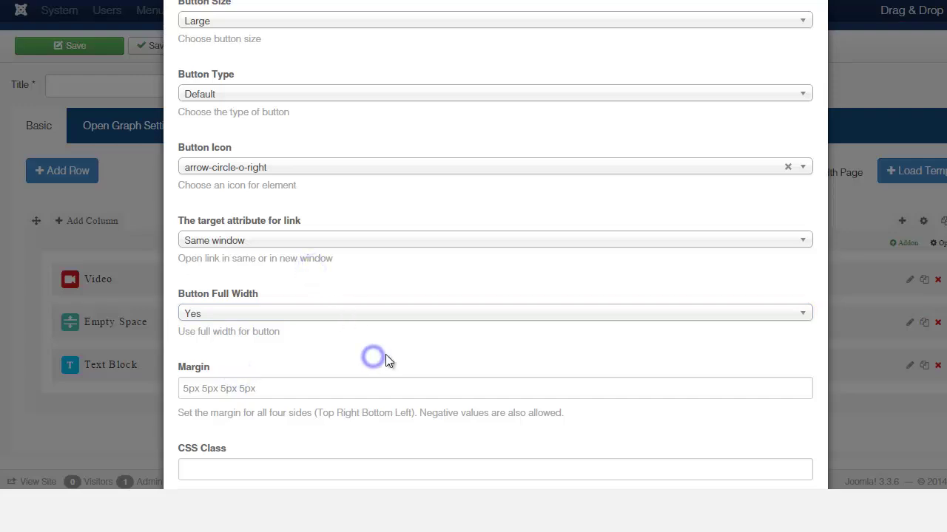
pyautogui.scroll(-2, 375, 355)
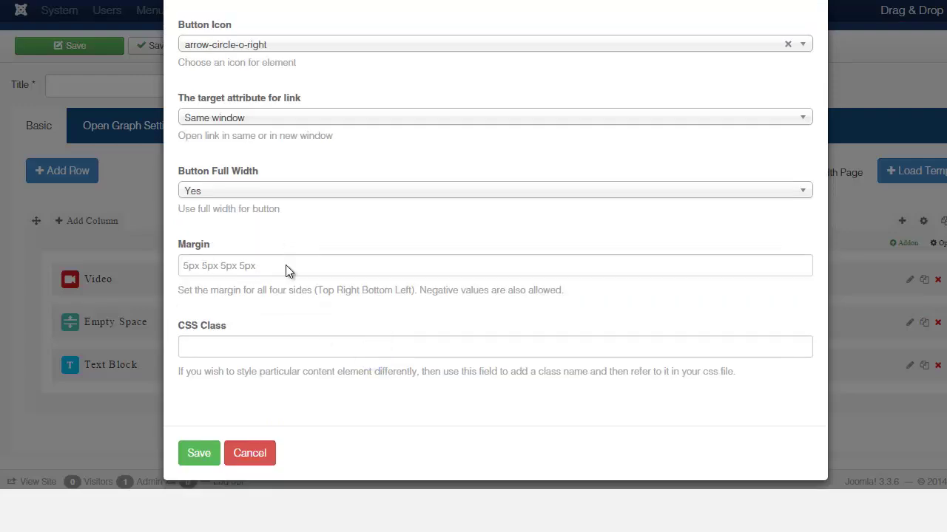
pyautogui.scroll(6, 289, 267)
pyautogui.scroll(-4, 346, 281)
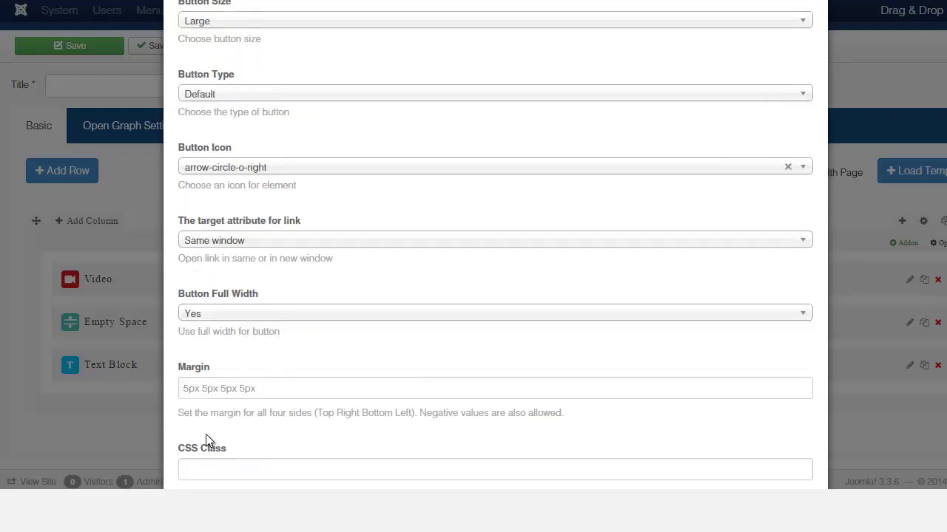
pyautogui.scroll(-2, 205, 441)
pyautogui.click(198, 452)
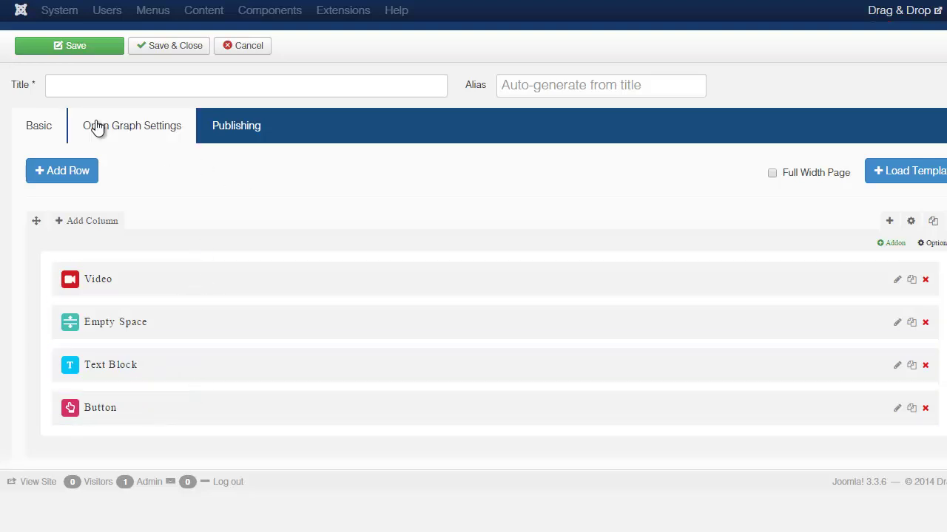
# Title the page 'Landing page 2', save it, and view it on the live site
pyautogui.click(238, 87)
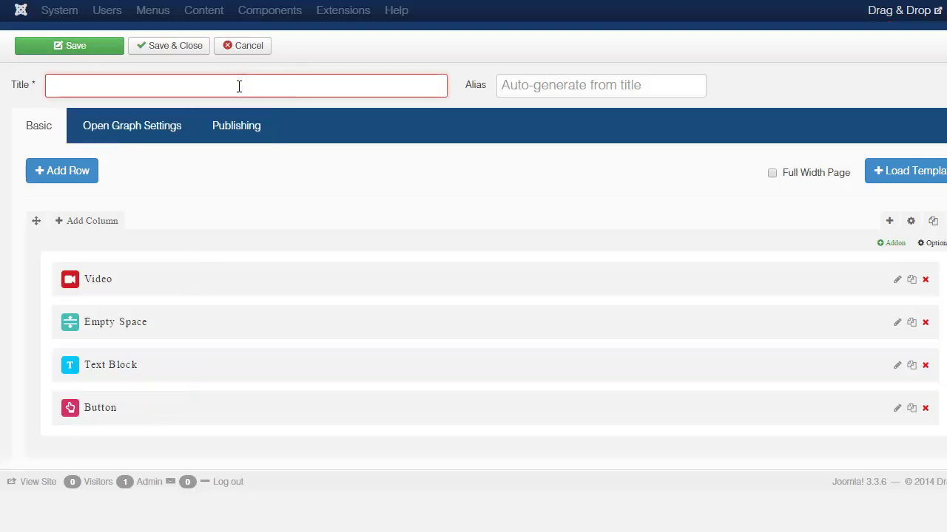
pyautogui.write('Landing pa')
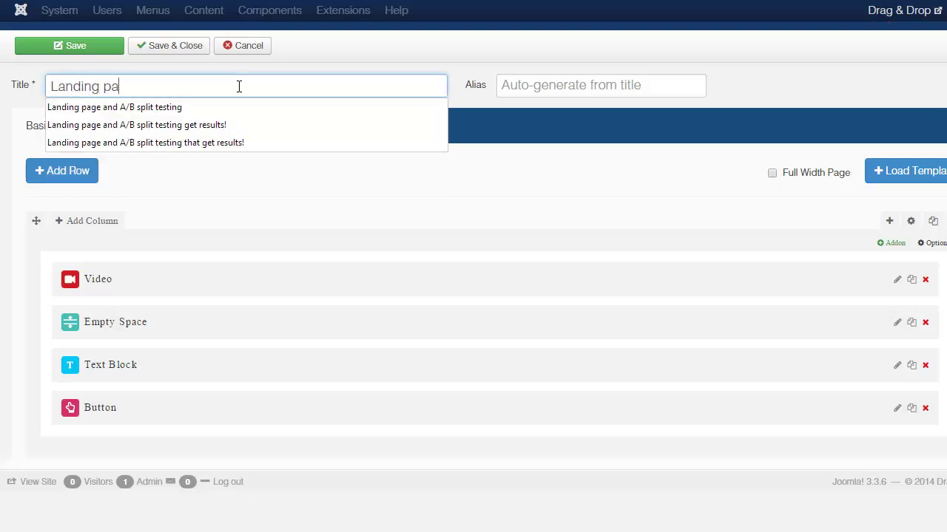
pyautogui.write('ge 2')
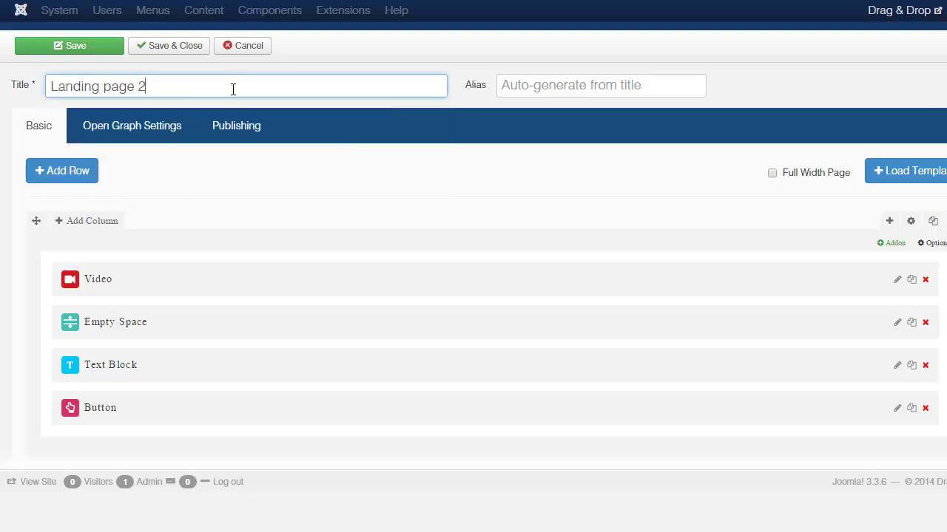
pyautogui.click(100, 47)
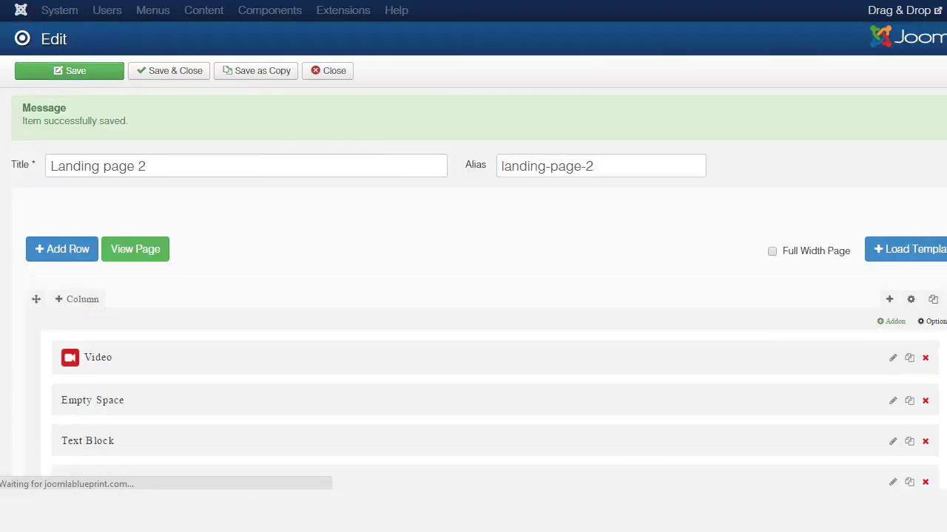
pyautogui.click(147, 252)
# Scroll through the live landing page, then close the tab to return to the editor
pyautogui.scroll(-10, 353, 163)
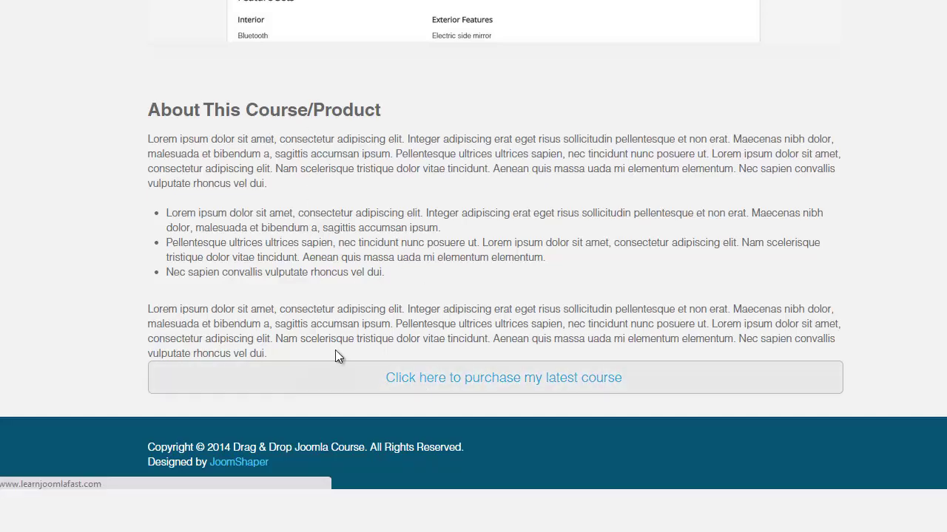
pyautogui.scroll(5, 582, 220)
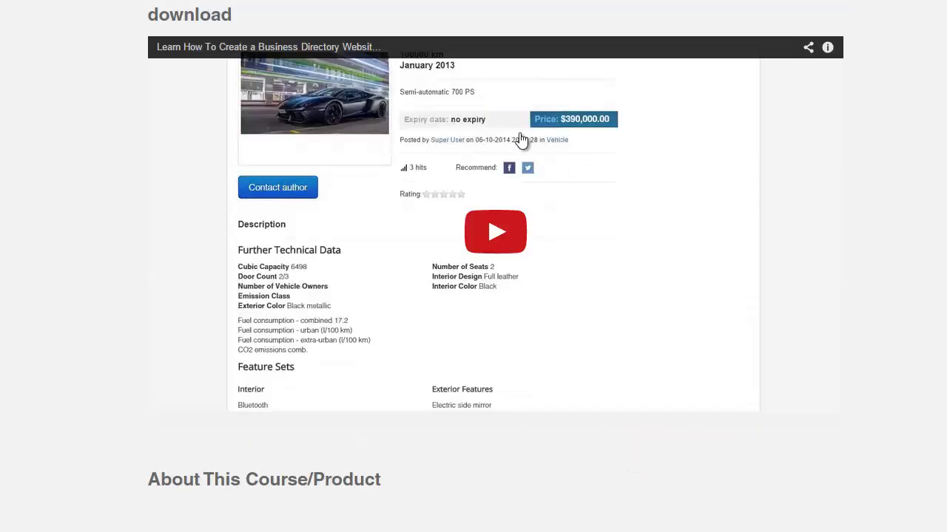
pyautogui.scroll(-2, 477, 296)
pyautogui.scroll(-4, 426, 256)
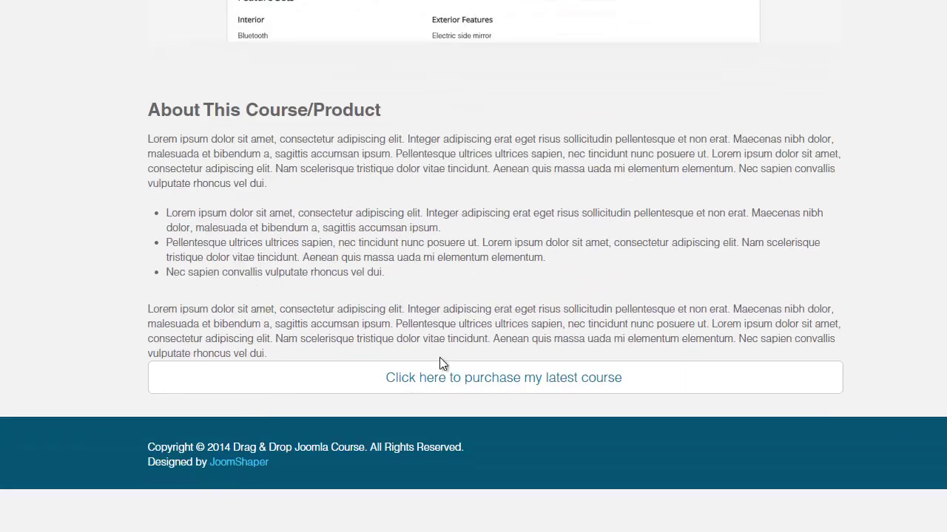
pyautogui.hotkey('ctrl', 'w')
pyautogui.scroll(-3, 549, 191)
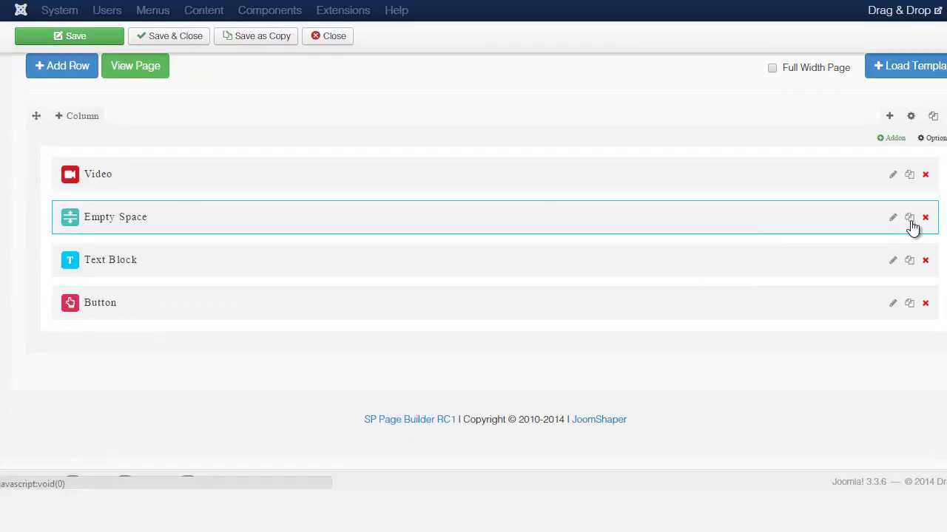
# Duplicate the Empty Space spacer, move the copy below the Text Block, and save
pyautogui.click(909, 217)
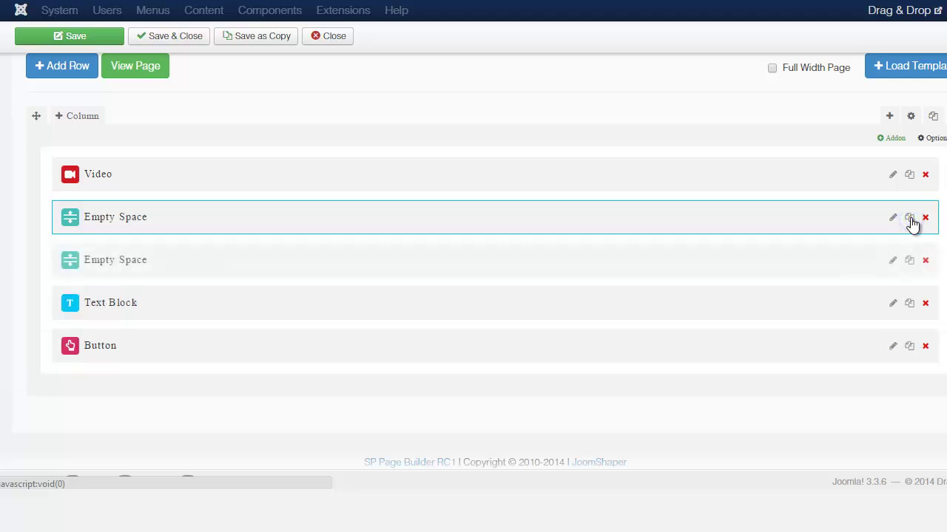
pyautogui.moveTo(328, 254); pyautogui.dragTo(318, 303)
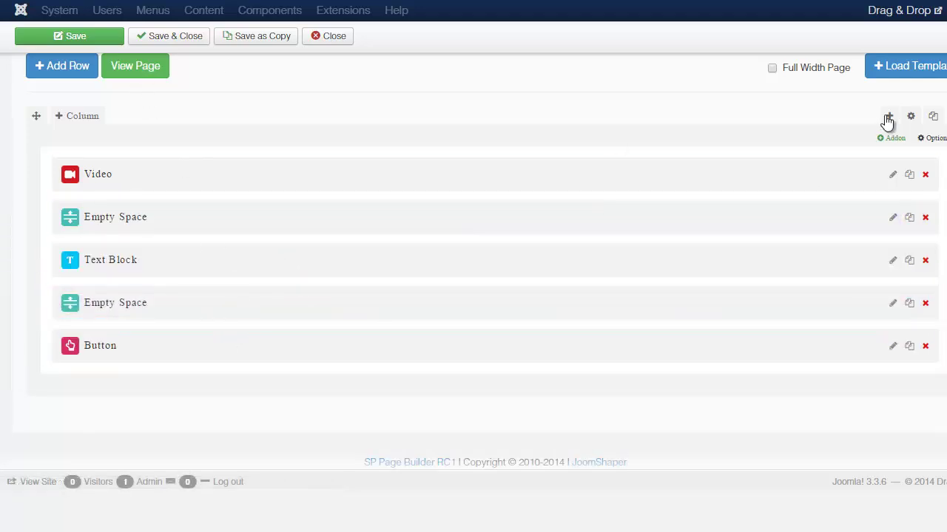
pyautogui.click(112, 37)
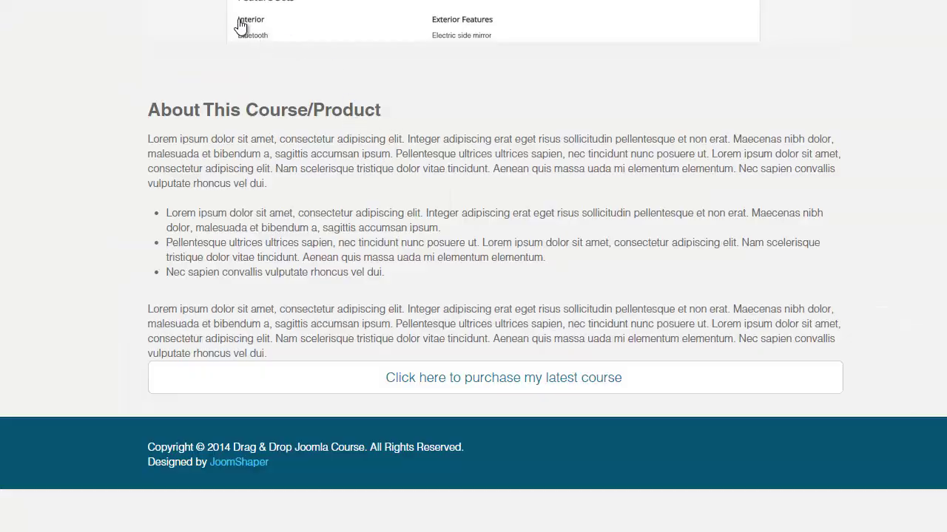
# Reload the live landing page to check the new gap above the purchase button
pyautogui.press('F5')
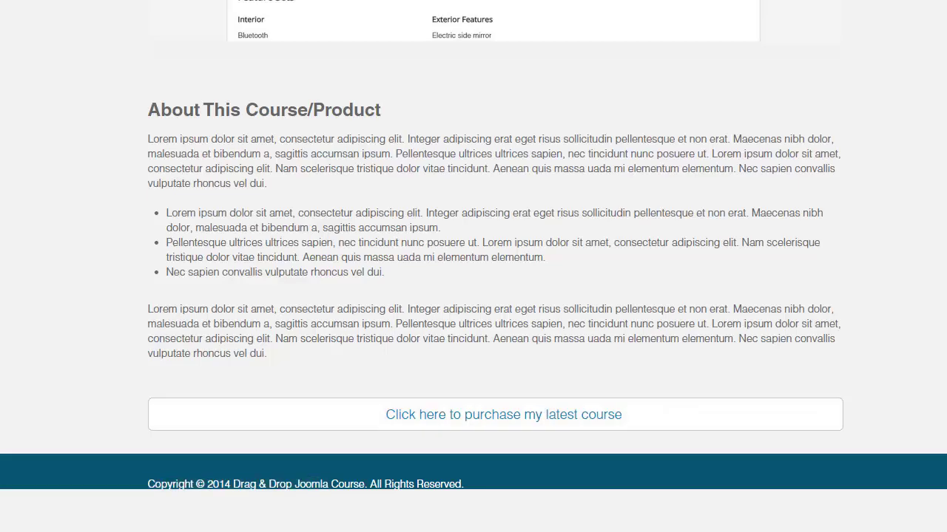
pyautogui.scroll(6, 473, 266)
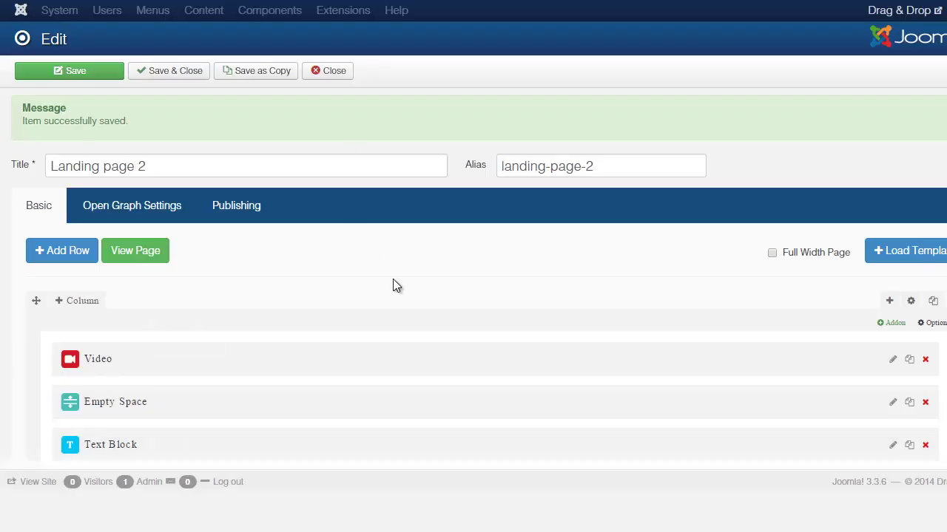
# Delete ' for download' from the Video addon's title so it ends at 'now available'
pyautogui.scroll(-3, 393, 285)
pyautogui.click(893, 197)
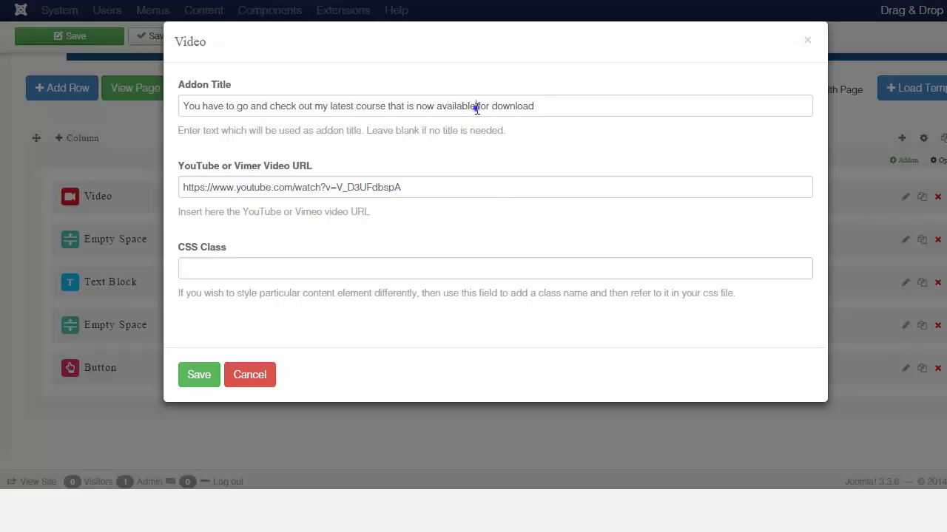
pyautogui.moveTo(478, 108); pyautogui.dragTo(604, 108)
pyautogui.press('BackSpace')
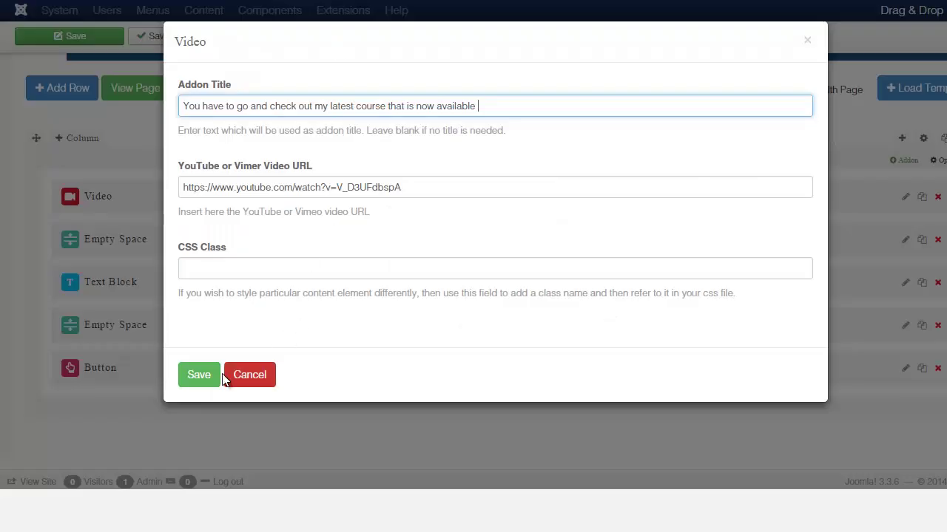
# Save the Video addon and the page, then reload the live page to check the heading
pyautogui.click(202, 366)
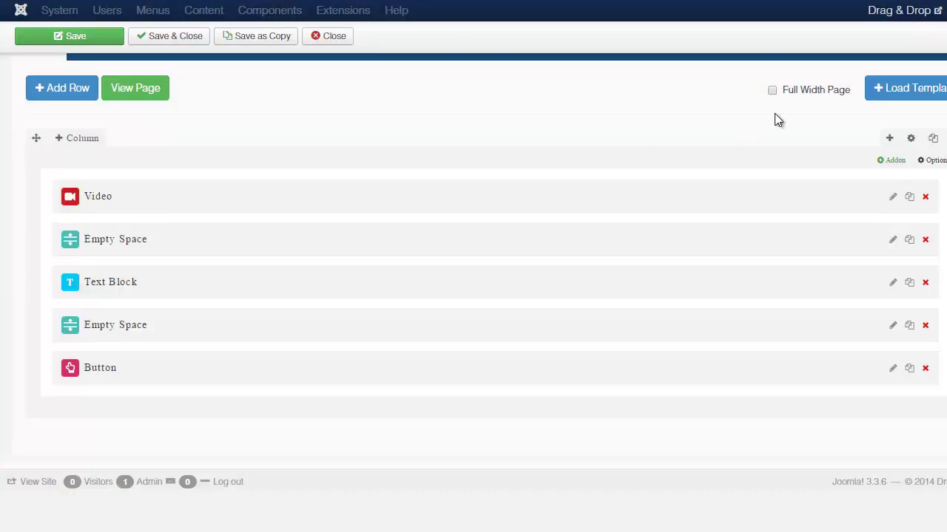
pyautogui.click(107, 38)
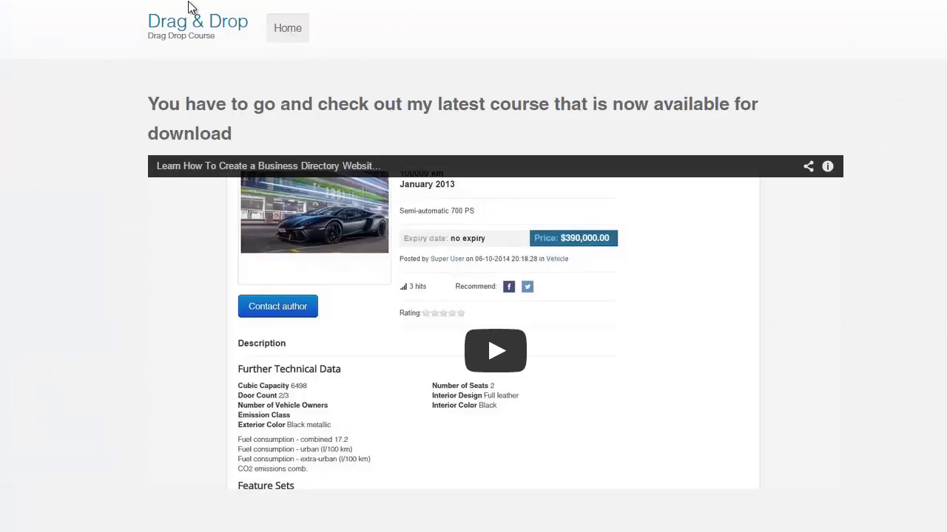
pyautogui.click(78, 1)
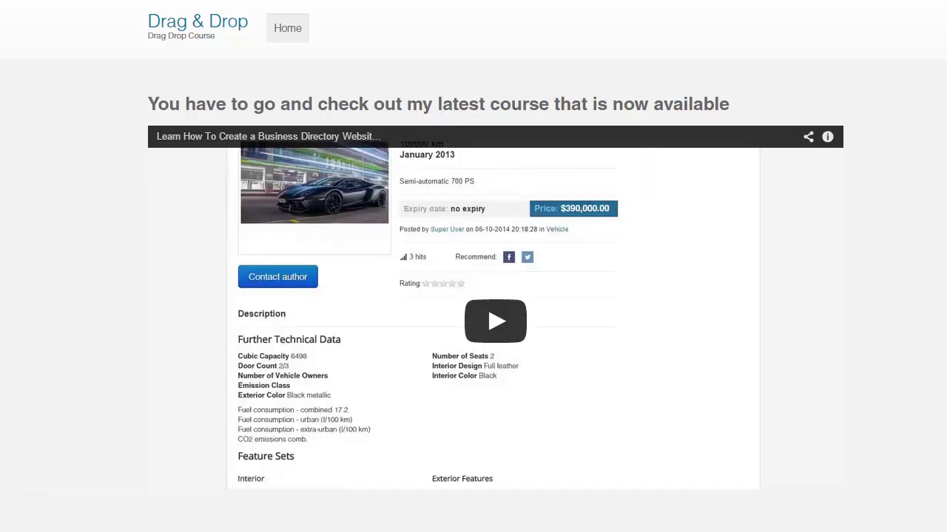
pyautogui.scroll(-5, 473, 296)
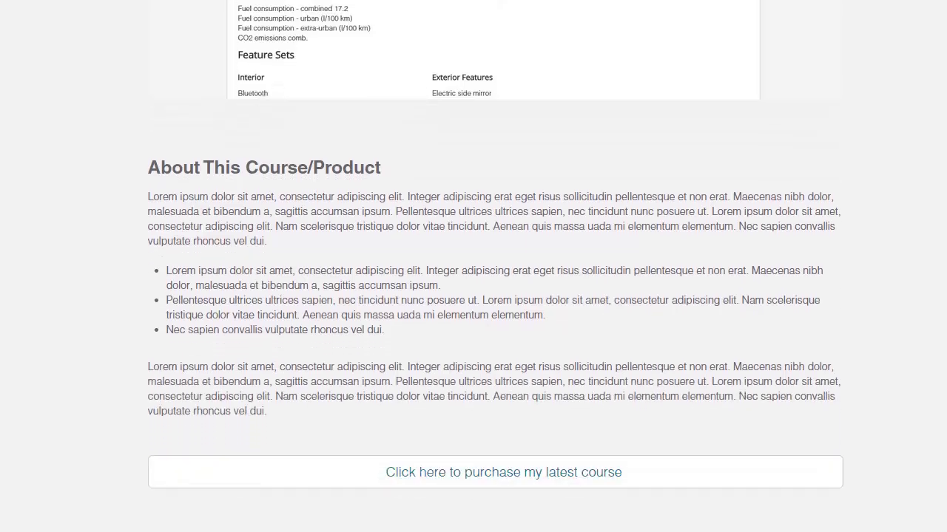
pyautogui.scroll(-2, 493, 212)
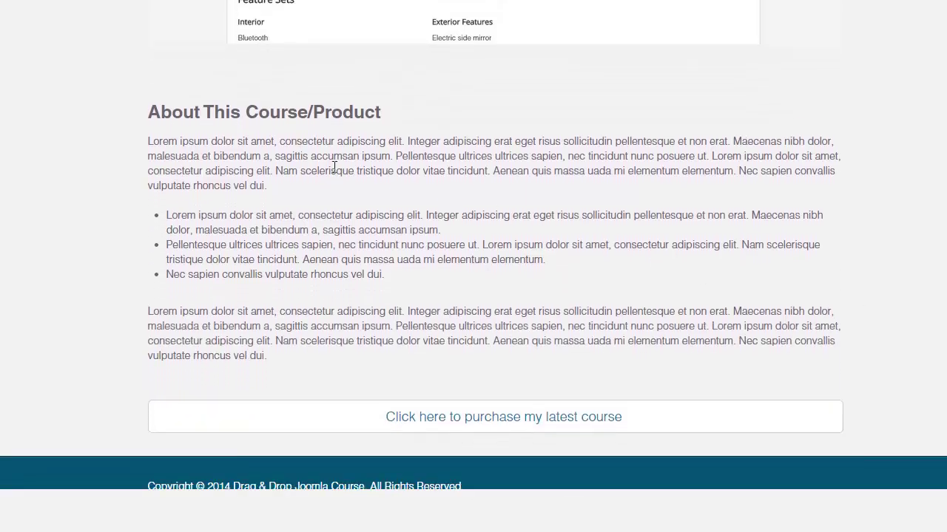